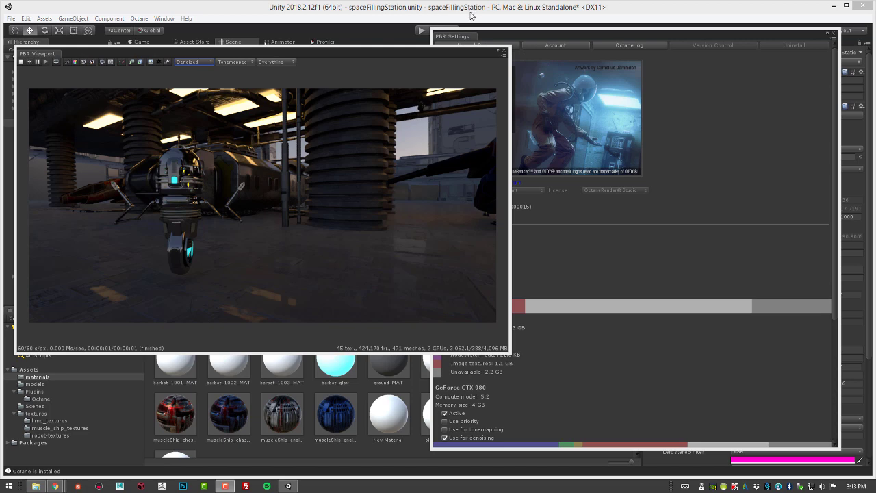
# - Bring the Octane settings window forward to review Octane 4.00 RC5 and the GTX 1080 Ti and GTX 980 devices
pyautogui.click(697, 39)
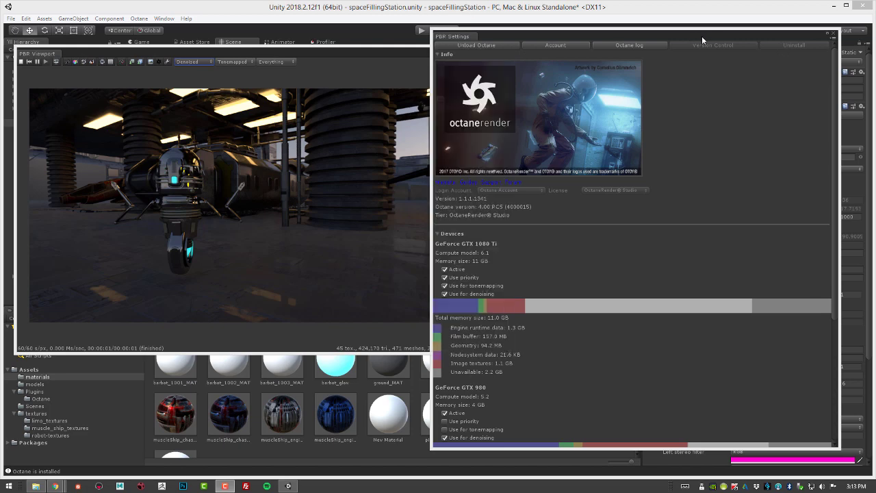
# - Close the Octane settings window and move the floating PBR Viewport beside the Inspector
pyautogui.click(835, 35)
pyautogui.moveTo(453, 51); pyautogui.dragTo(581, 49)
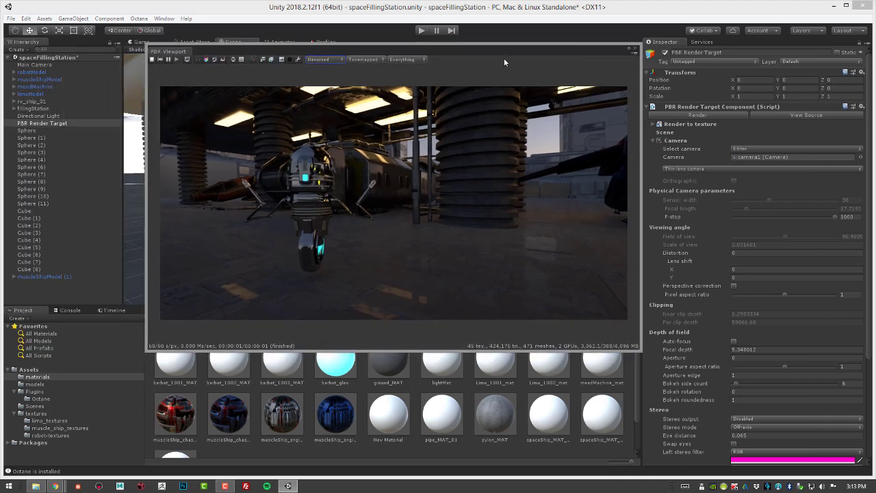
pyautogui.moveTo(507, 56); pyautogui.dragTo(510, 63)
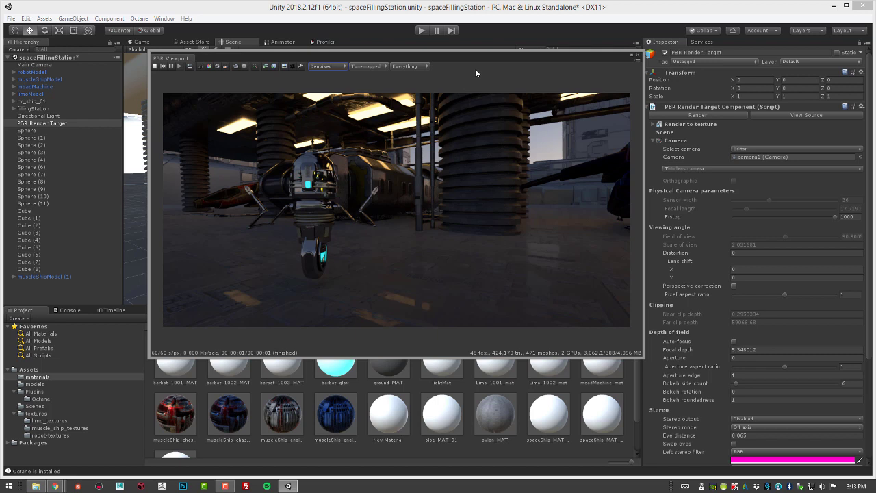
pyautogui.moveTo(490, 56); pyautogui.dragTo(484, 59)
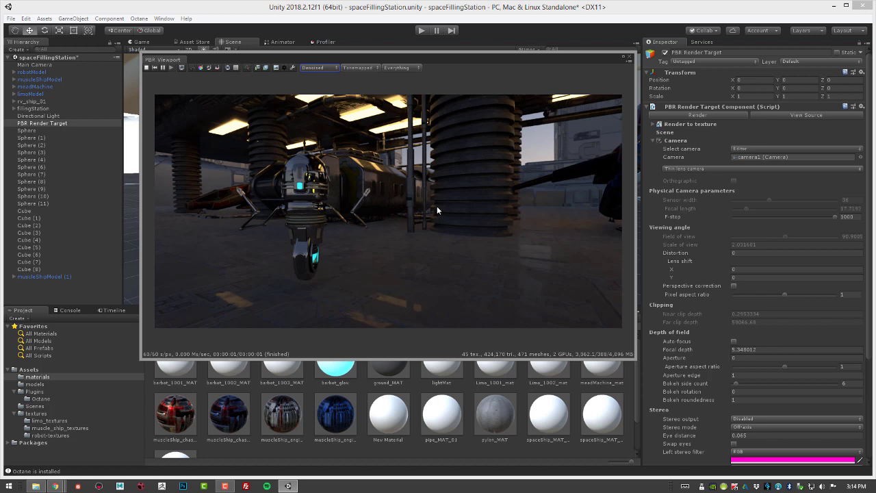
pyautogui.moveTo(462, 61); pyautogui.dragTo(457, 51)
# - Select PBR Render Target and expand its Imager settings down to the Spectral AI Denoiser options
pyautogui.click(42, 125)
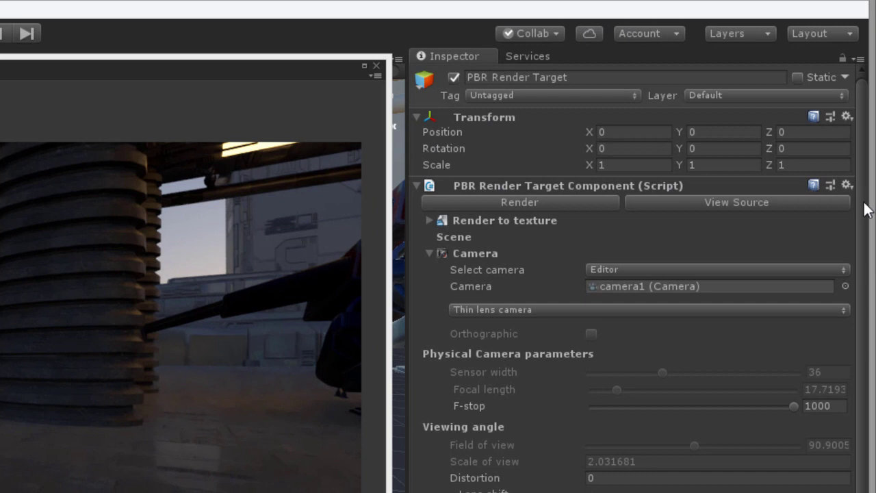
pyautogui.moveTo(868, 199); pyautogui.dragTo(872, 479)
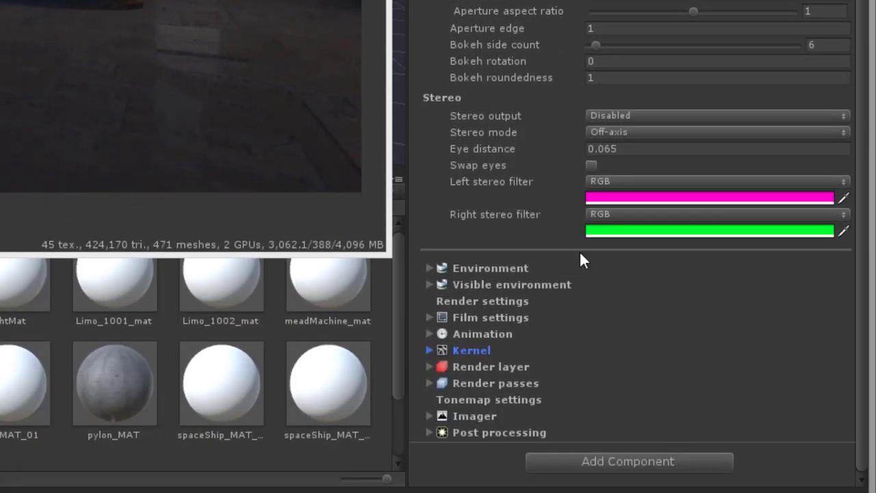
pyautogui.click(427, 414)
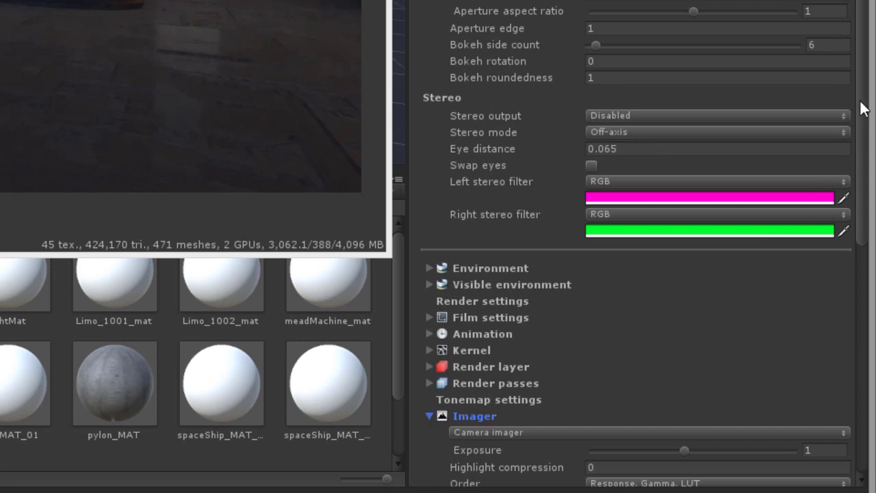
pyautogui.moveTo(870, 154); pyautogui.dragTo(874, 431)
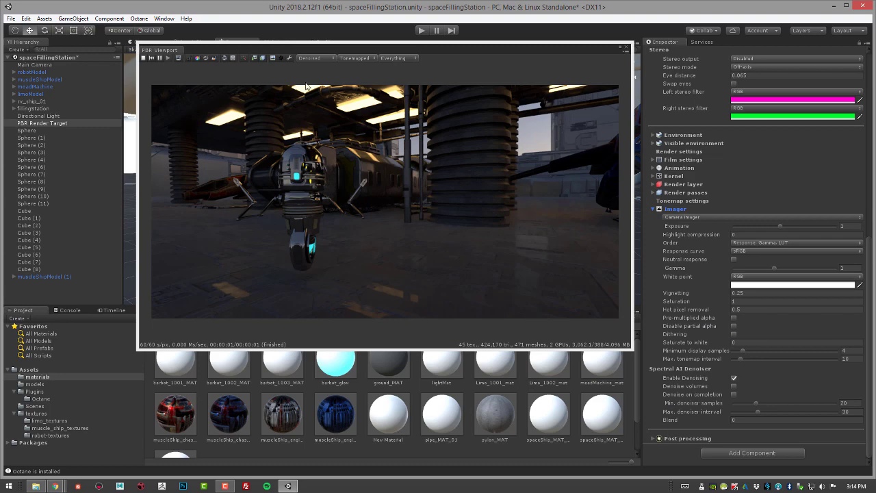
pyautogui.click(312, 59)
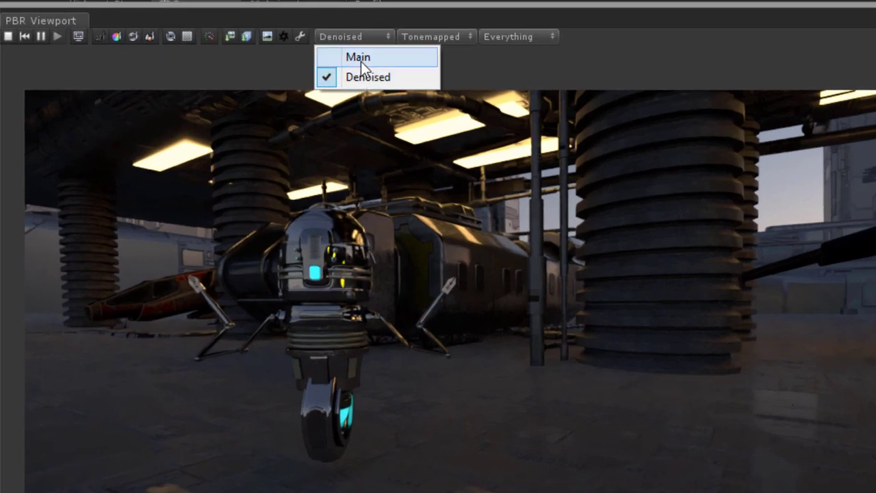
pyautogui.click(360, 60)
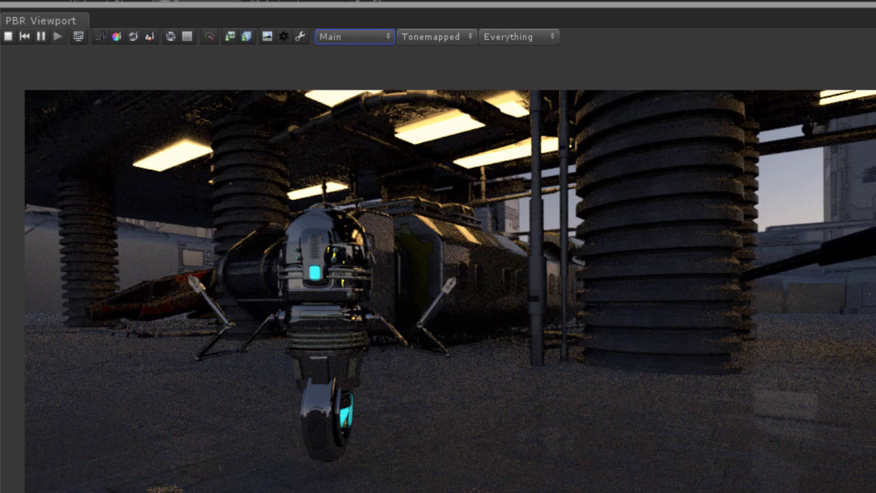
pyautogui.click(359, 37)
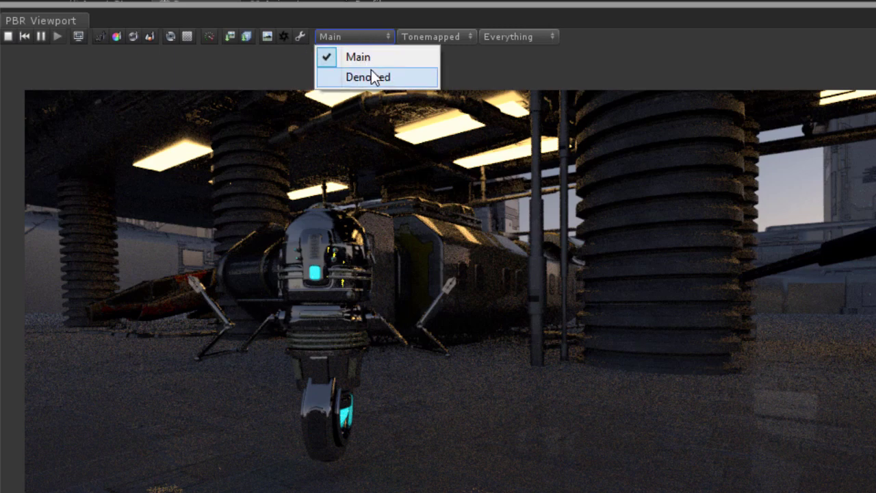
pyautogui.click(372, 71)
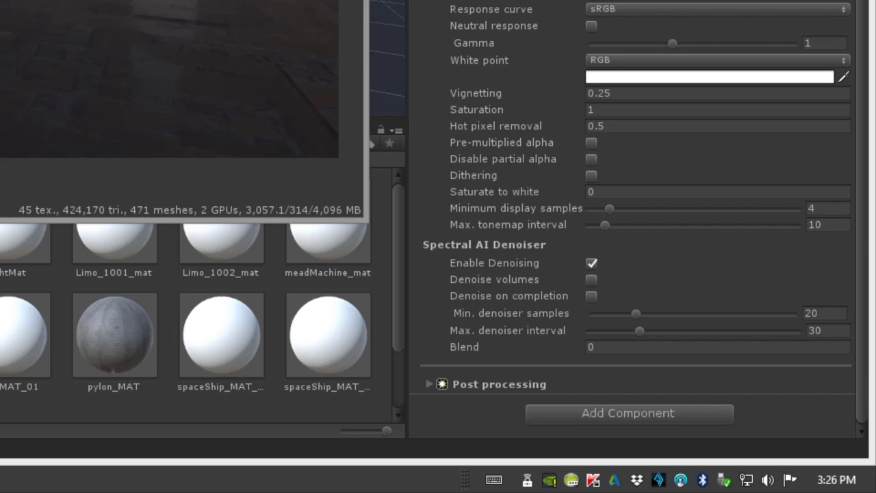
# - Uncheck Enable Denoising under Spectral AI Denoiser and scroll the Inspector back to the top
pyautogui.click(590, 263)
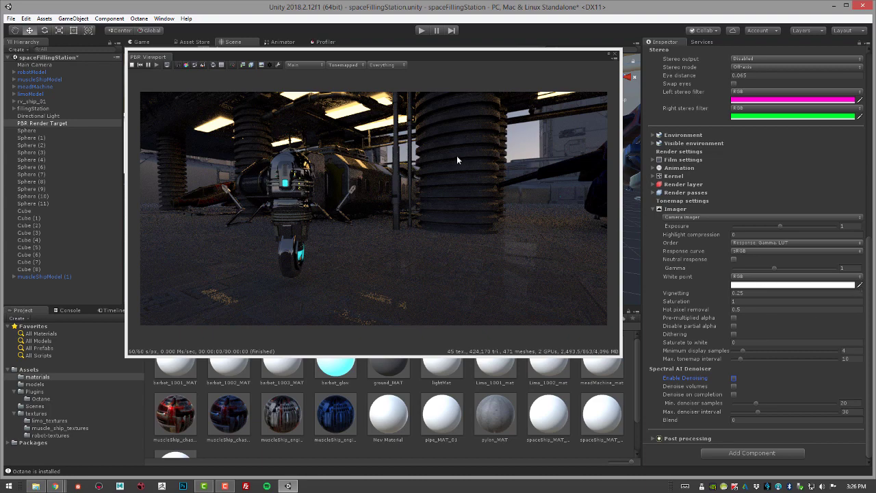
pyautogui.moveTo(868, 270); pyautogui.dragTo(872, 83)
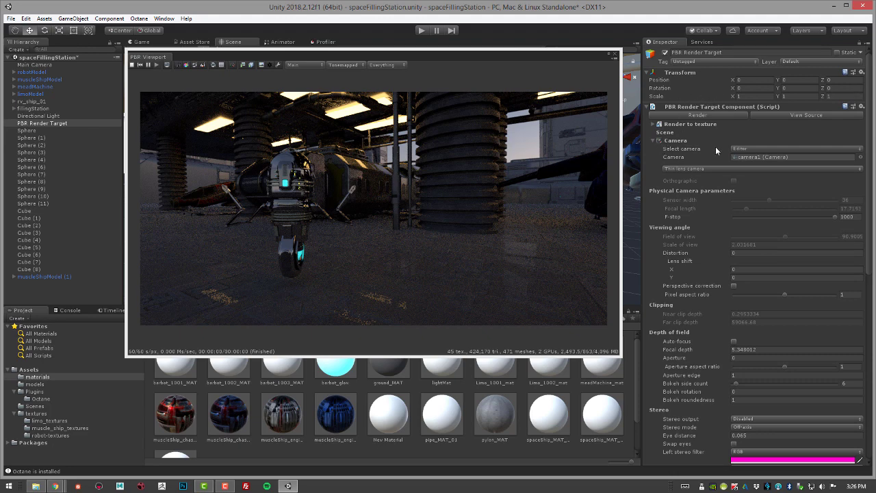
# - Collapse Camera, expand Kernel and set Max. samples to 800
pyautogui.click(651, 141)
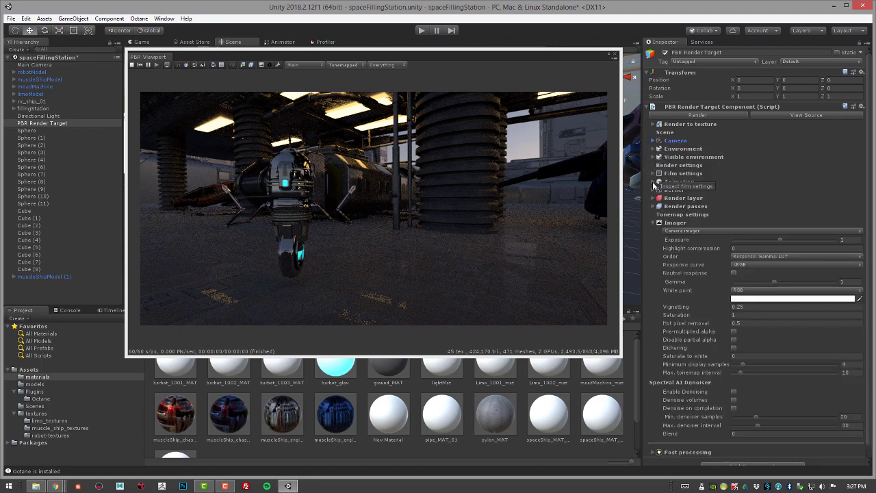
pyautogui.click(652, 190)
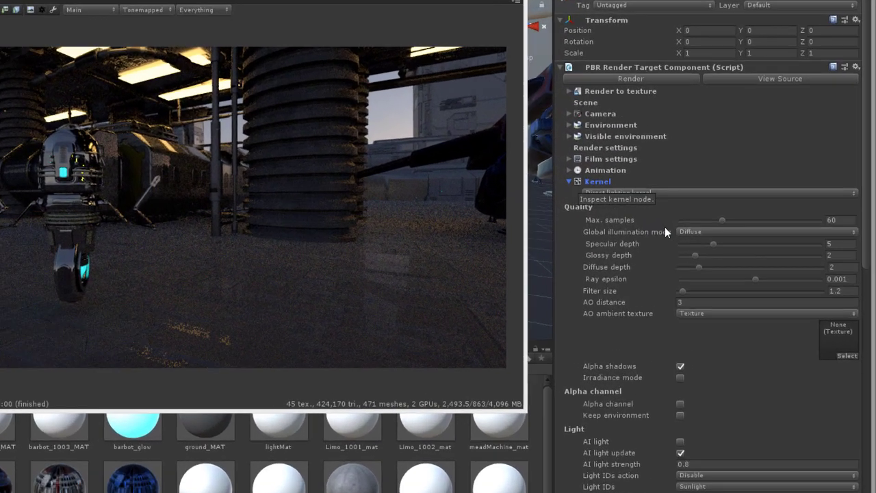
pyautogui.press('Tab')
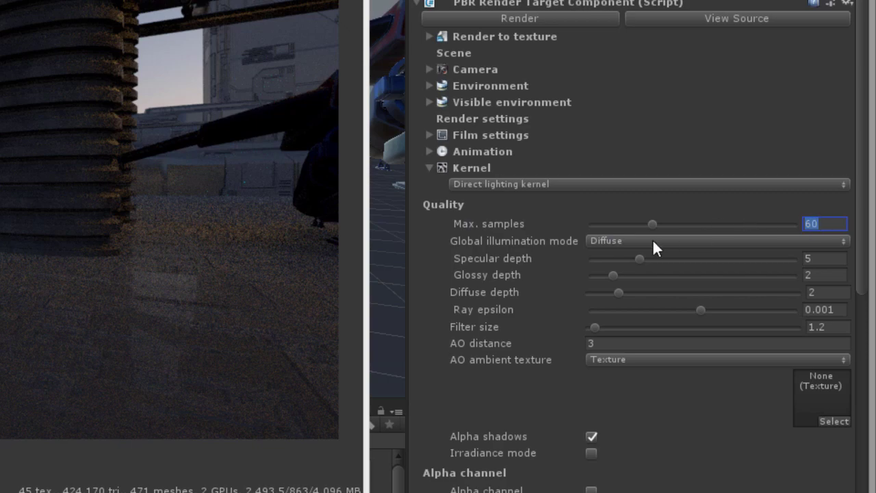
pyautogui.write('800')
pyautogui.press('Return')
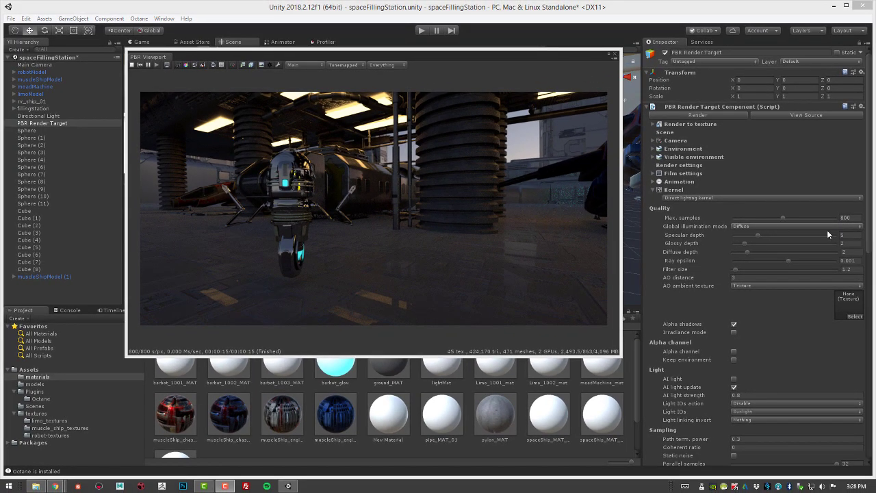
# - Set Kernel Max. samples to 1200, then lower it to 50 and re-render the viewport
pyautogui.click(848, 218)
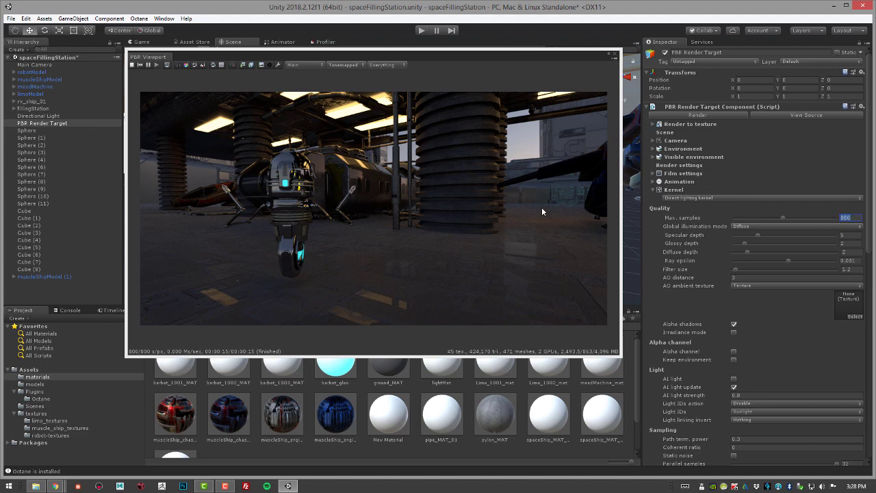
pyautogui.write('1200')
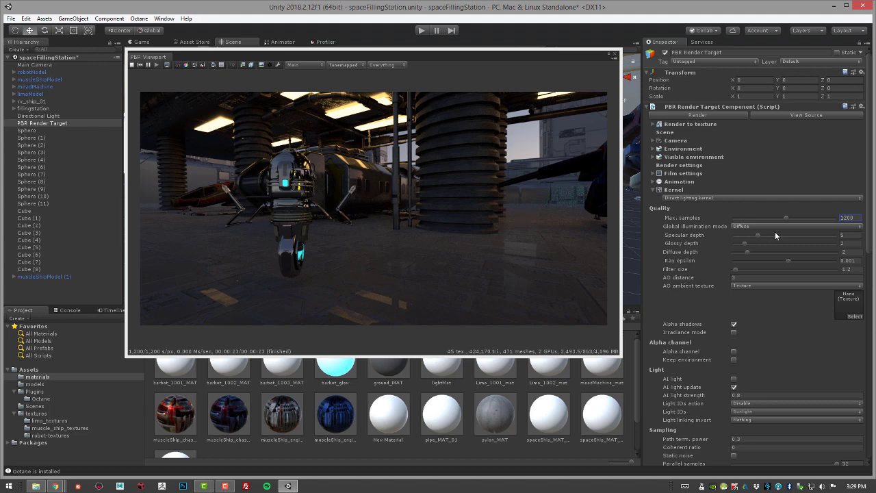
pyautogui.click(857, 217)
pyautogui.write('50')
pyautogui.press('Return')
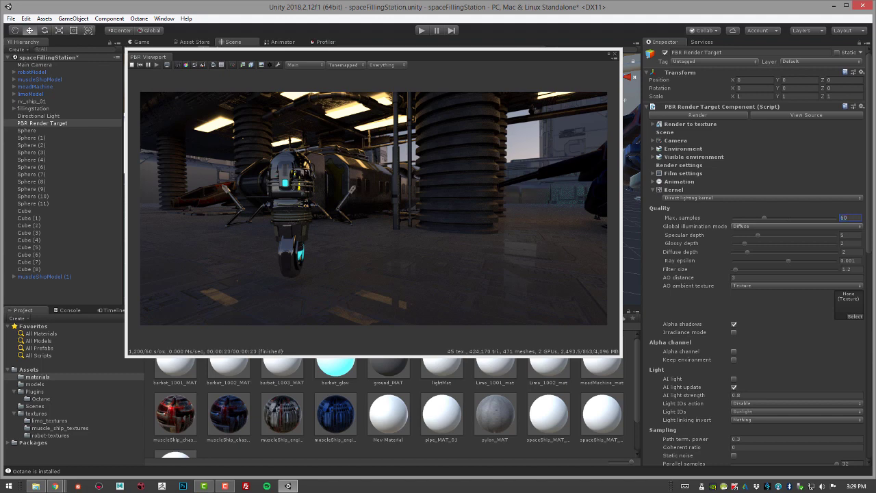
pyautogui.click(376, 211)
pyautogui.scroll(2, 377, 212)
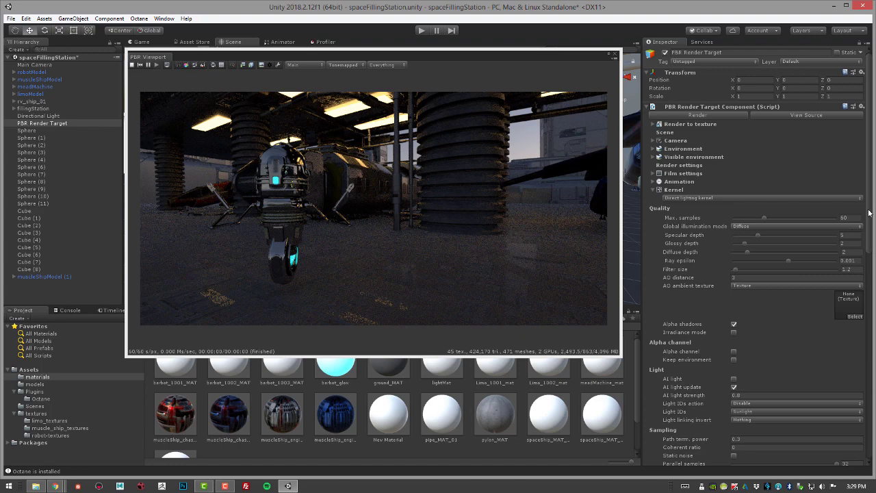
# - Re-check Enable Denoising and switch the PBR Viewport to the Denoised pass
pyautogui.moveTo(869, 206); pyautogui.dragTo(869, 450)
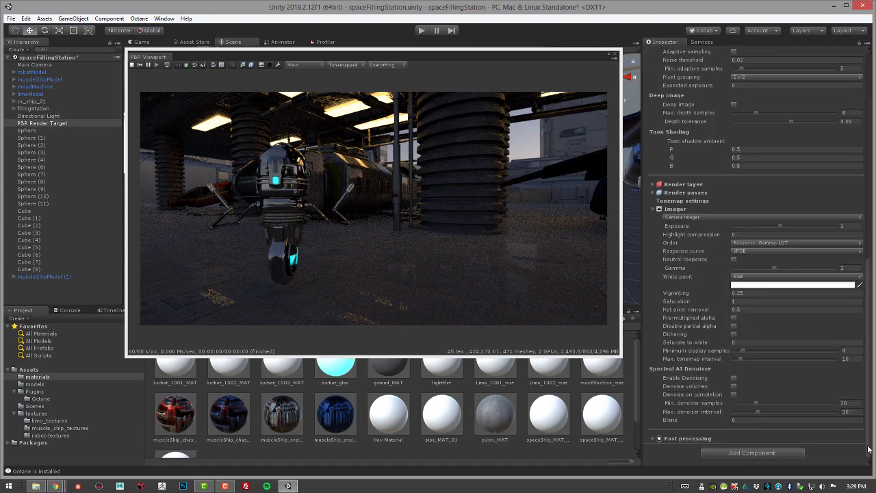
pyautogui.click(733, 378)
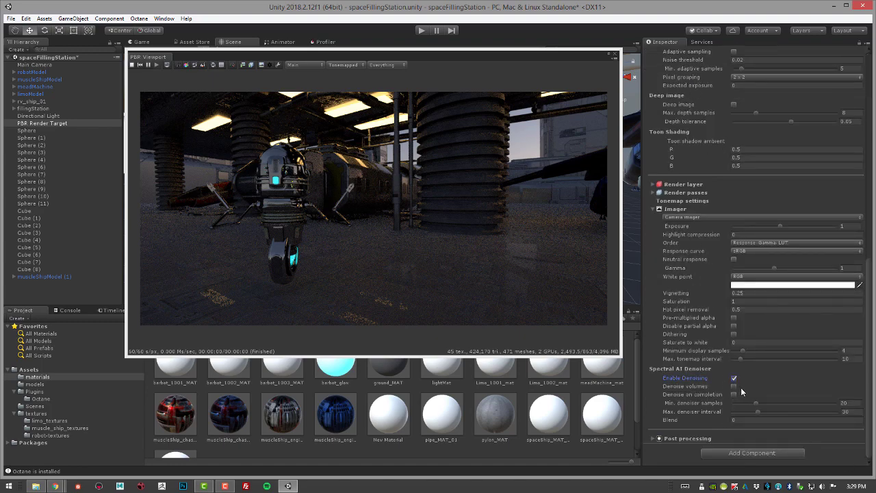
pyautogui.click(302, 65)
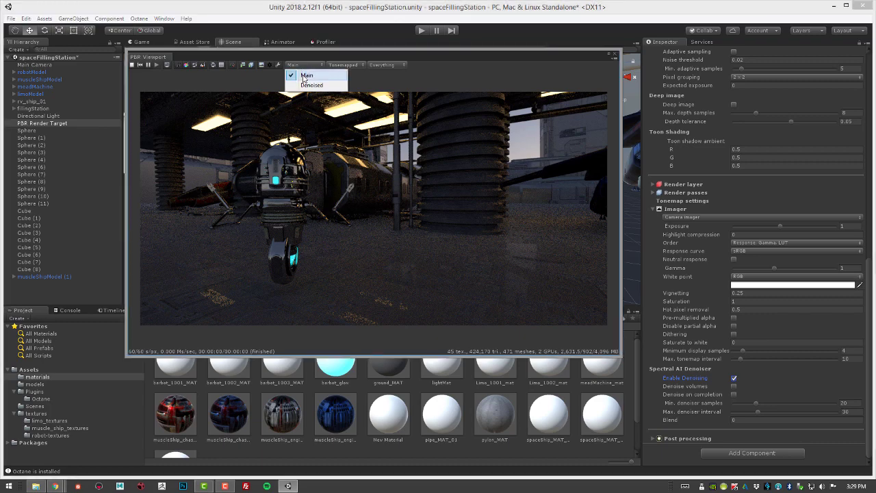
pyautogui.click(309, 85)
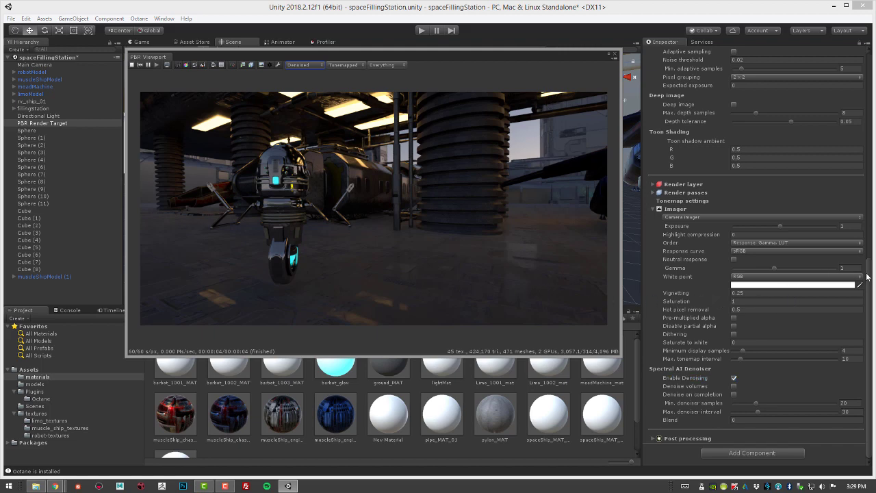
pyautogui.scroll(2, 869, 276)
pyautogui.moveTo(871, 225); pyautogui.dragTo(865, 124)
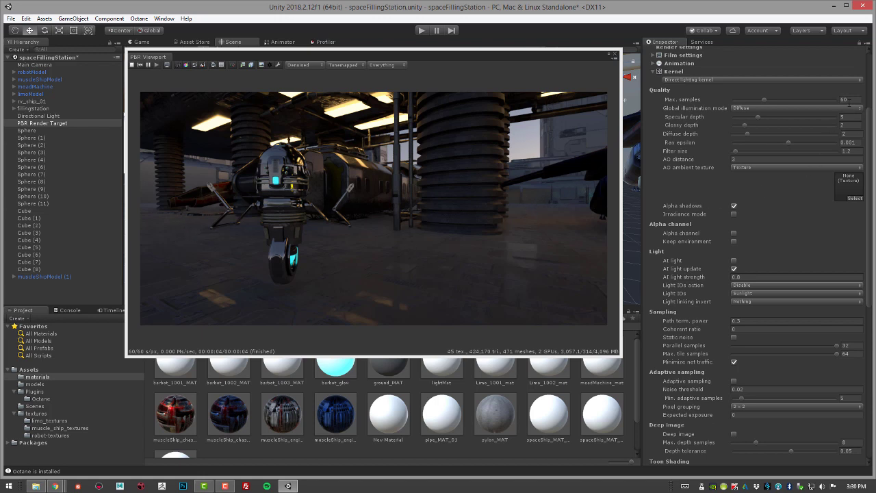
# - Set Kernel Max. samples to 100 and scroll down to the denoiser settings
pyautogui.click(844, 99)
pyautogui.write('100')
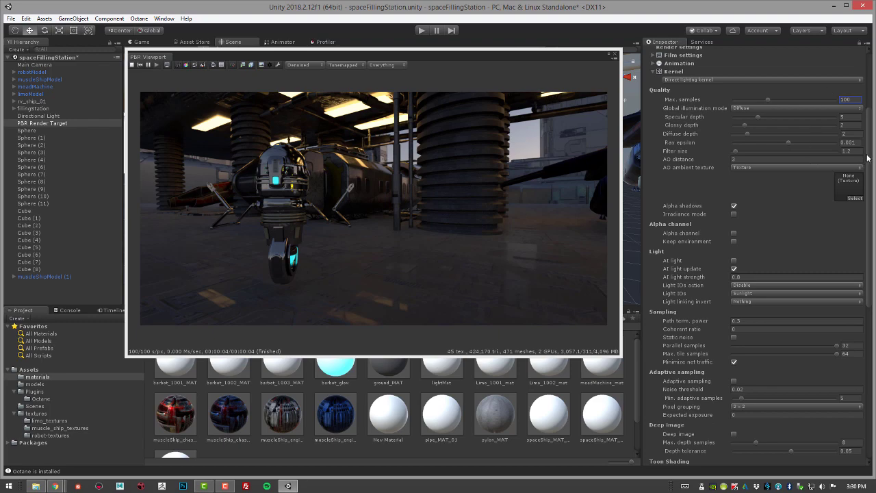
pyautogui.moveTo(869, 158); pyautogui.dragTo(871, 260)
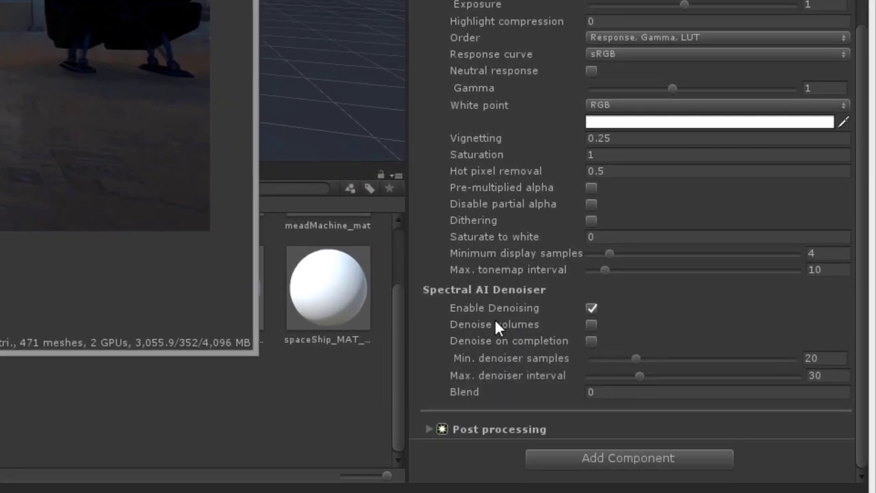
# - Set the Spectral AI Denoiser Blend to 1, then change it to 0.2
pyautogui.click(593, 393)
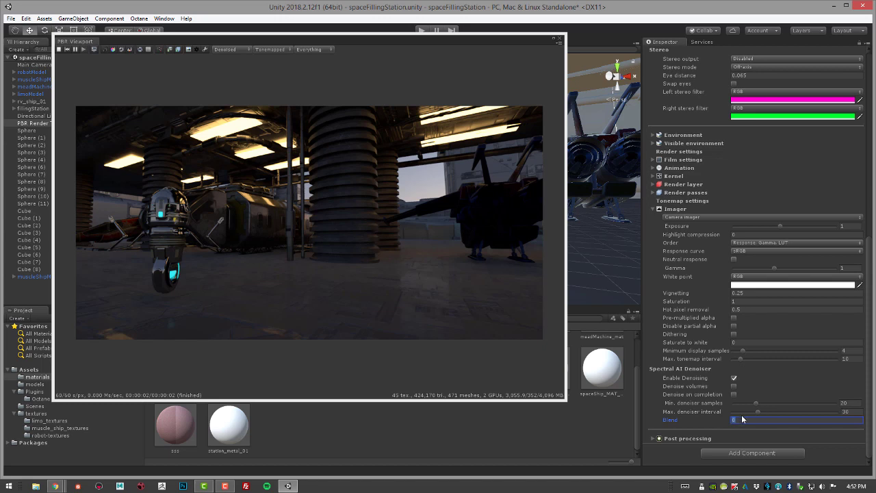
pyautogui.write('1')
pyautogui.write('0.2')
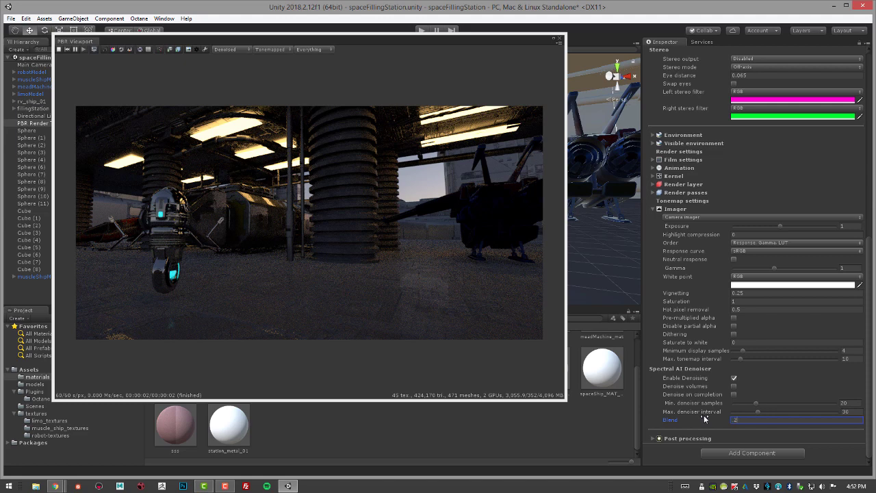